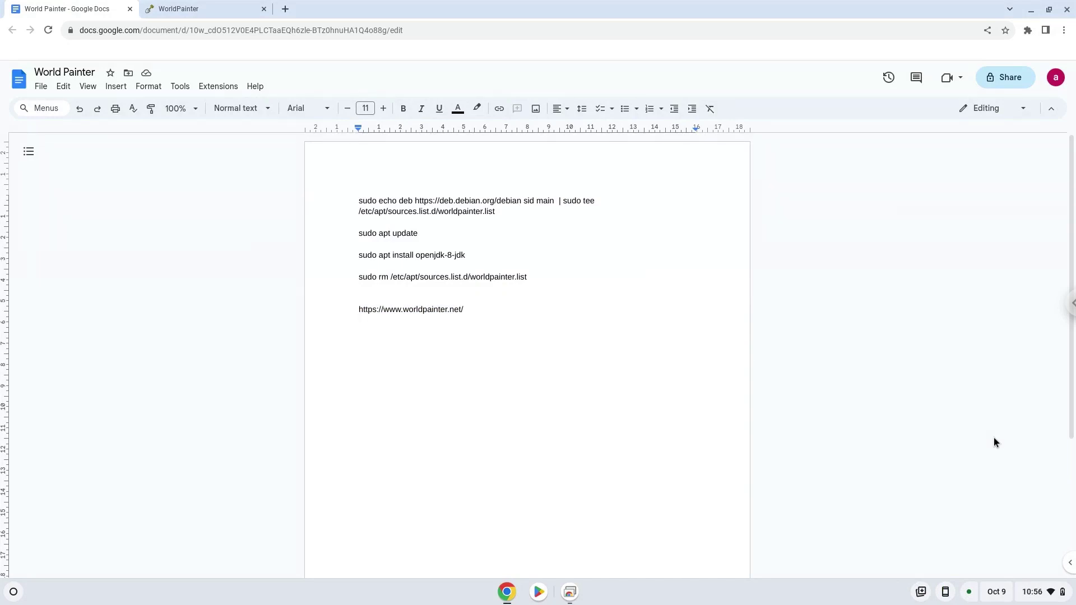
Step: Open the ChromeOS Quick Settings panel from the status tray clock
{"action": "left_click", "coordinate": [1029, 595]}
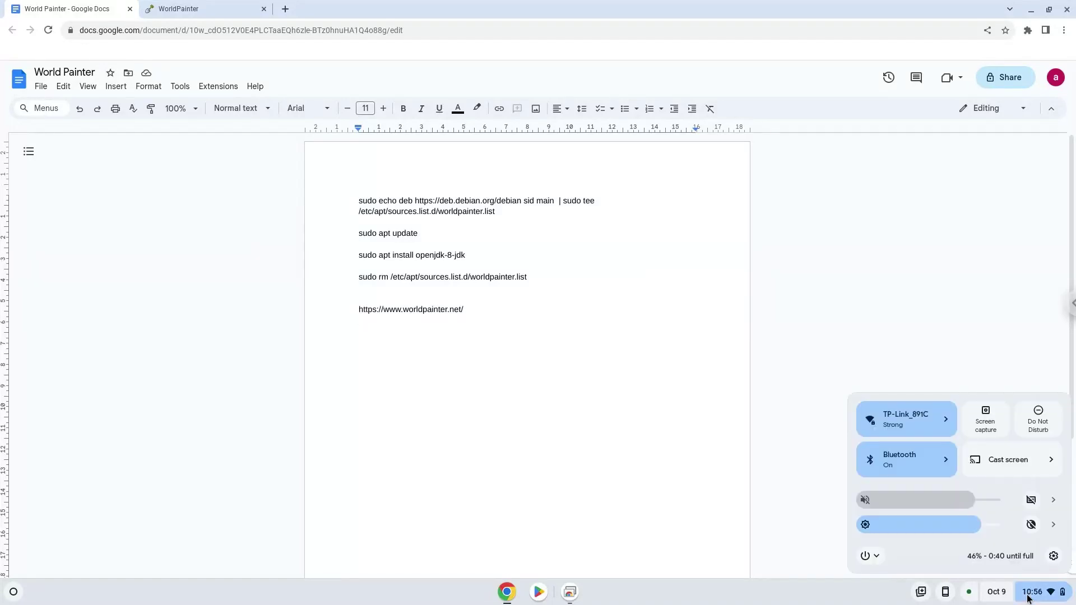
Step: Open Settings and go to Advanced > Developers, where the Linux development environment is listed
{"action": "left_click", "coordinate": [1054, 557]}
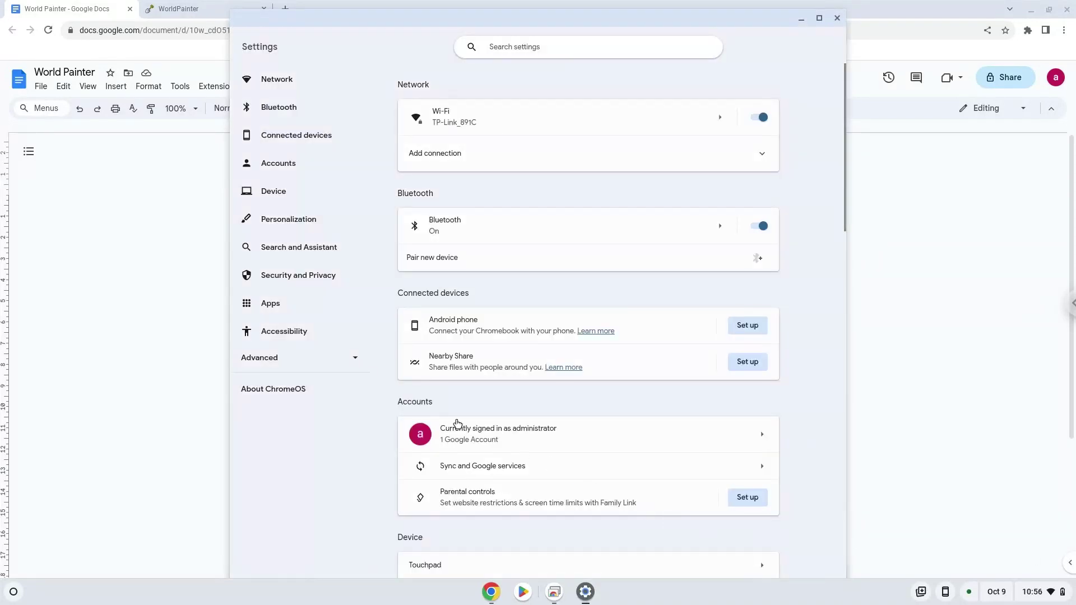
{"action": "left_click", "coordinate": [330, 362]}
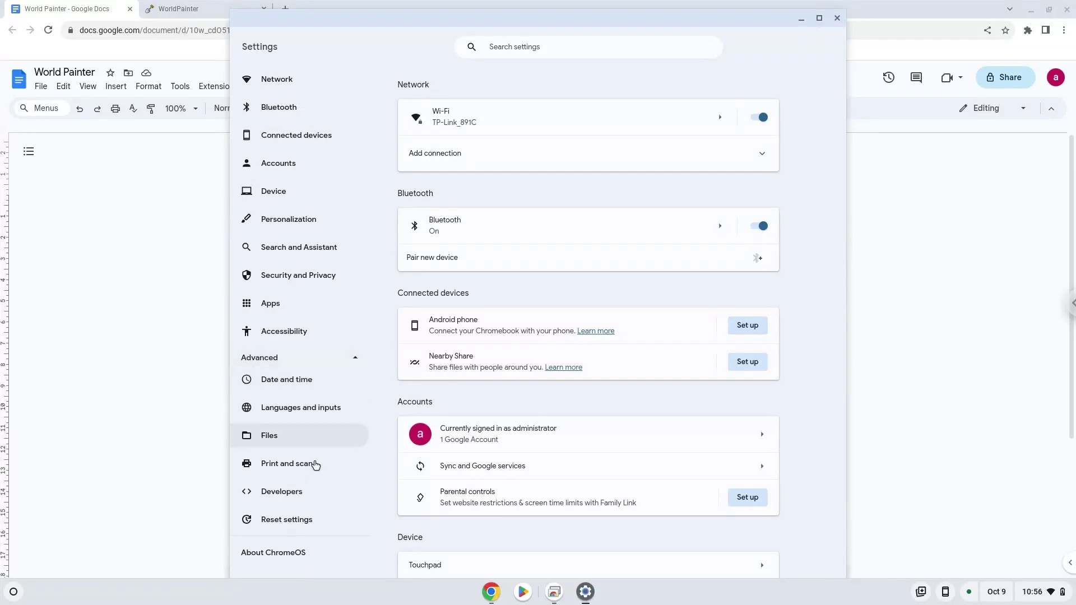
{"action": "left_click", "coordinate": [310, 496]}
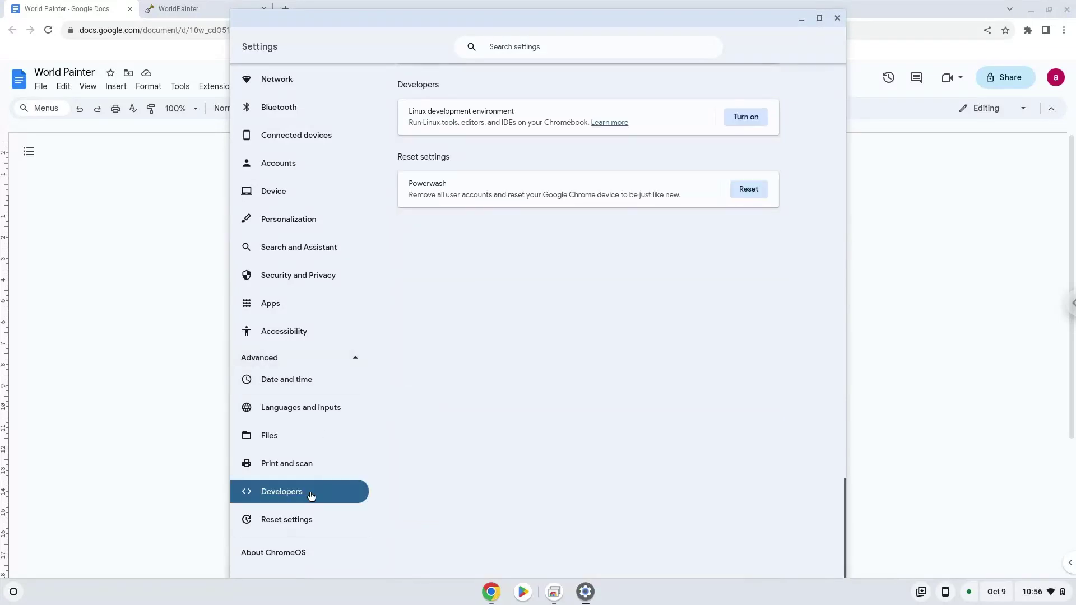
Step: Run the Linux development environment setup through to Install, then close the new Linux terminal
{"action": "left_click", "coordinate": [744, 117]}
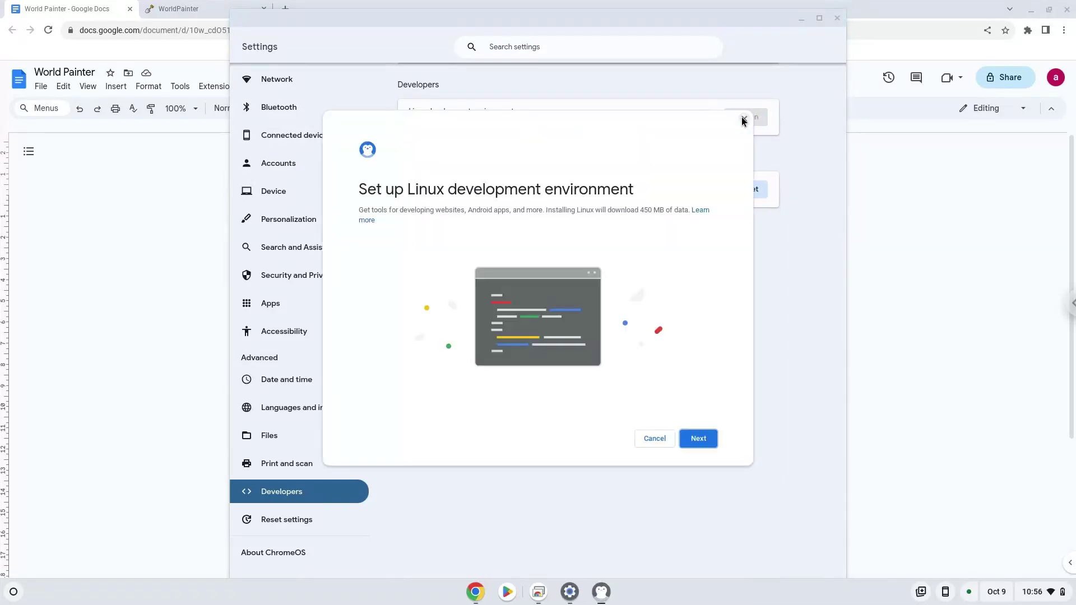
{"action": "left_click", "coordinate": [699, 440]}
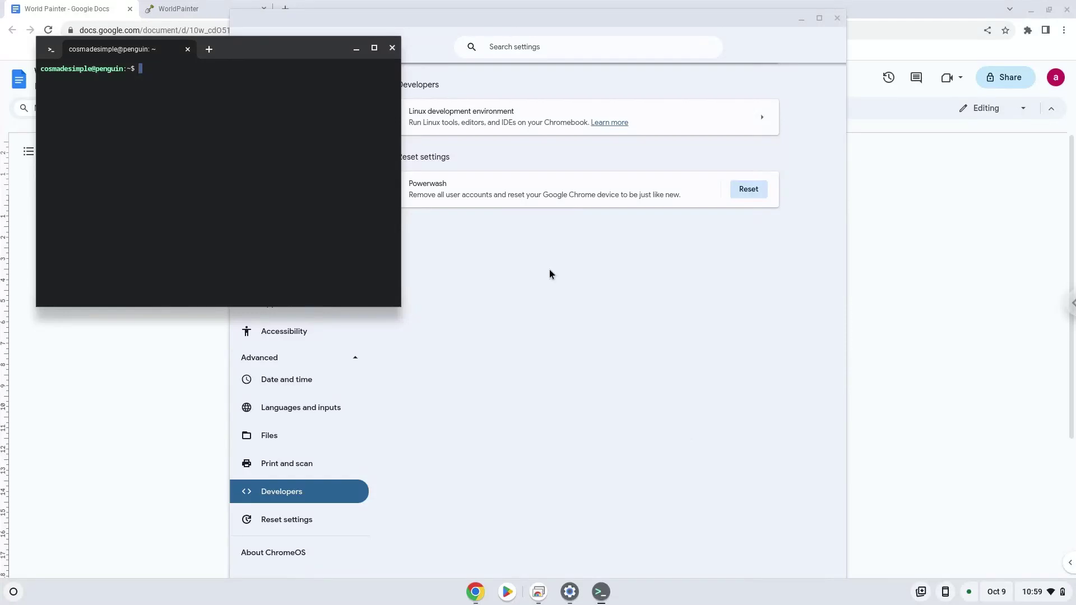
{"action": "left_click", "coordinate": [393, 49]}
Step: Close Settings, copy the first sudo echo command from the doc, and launch Terminal
{"action": "left_click", "coordinate": [835, 19]}
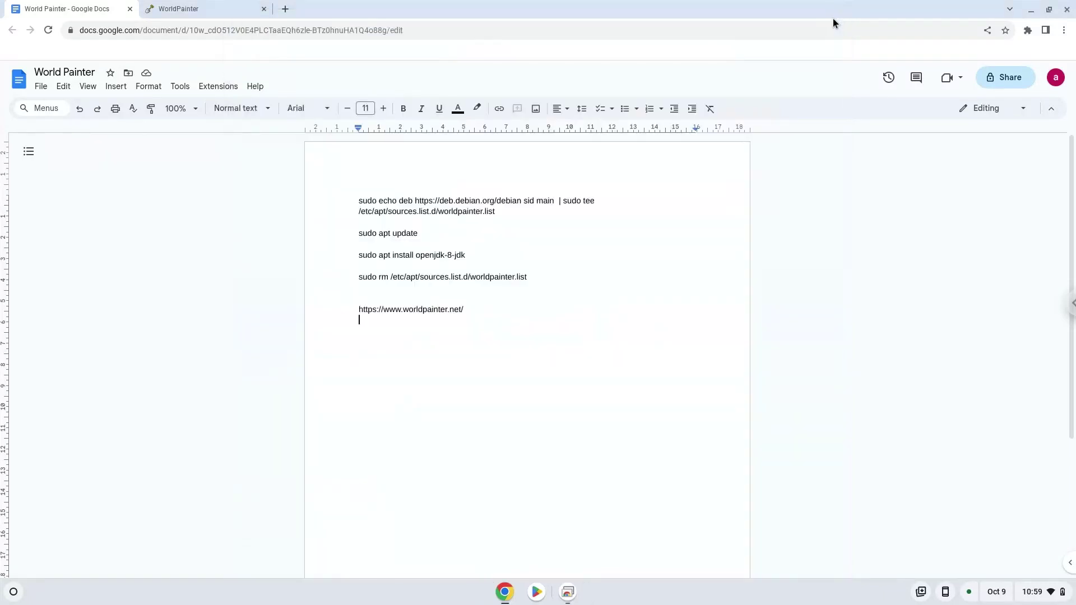
{"action": "left_click", "coordinate": [470, 204]}
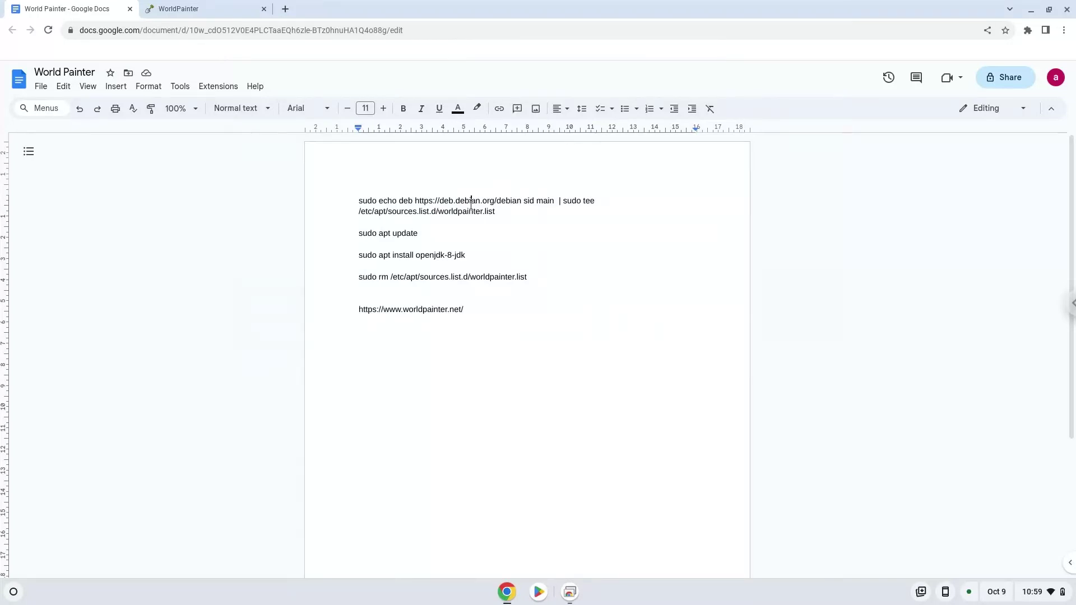
{"action": "triple_click", "coordinate": [471, 204]}
{"action": "right_click", "coordinate": [471, 205]}
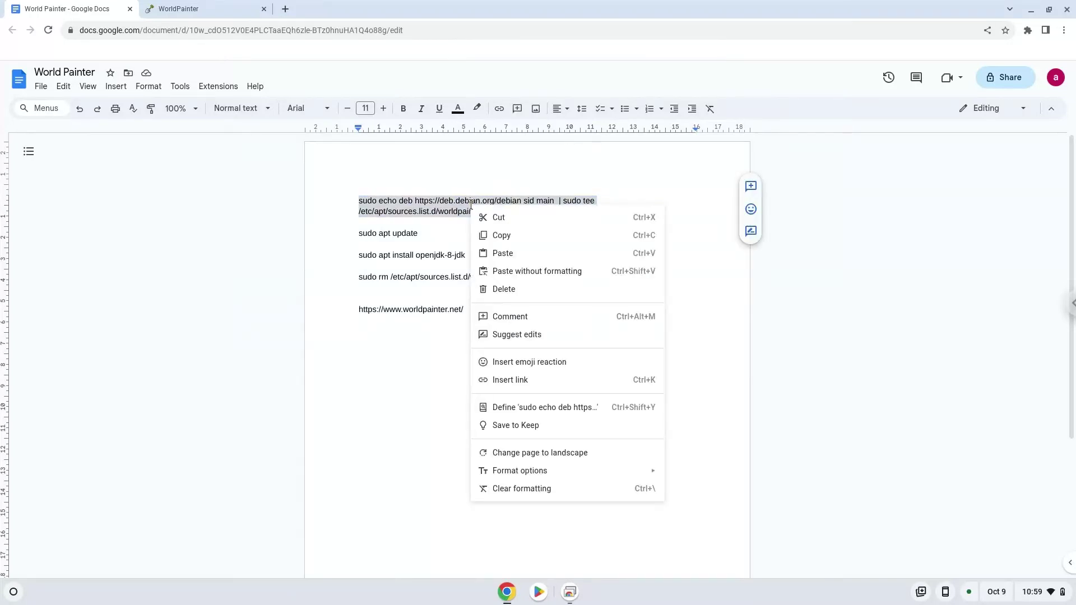
{"action": "left_click", "coordinate": [504, 236]}
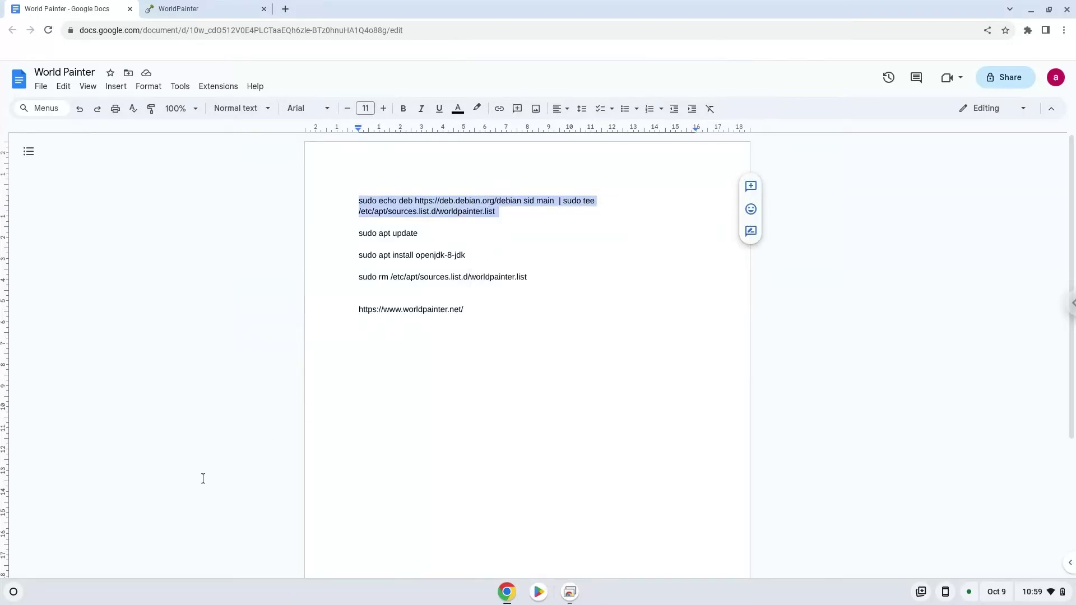
{"action": "left_click", "coordinate": [8, 593]}
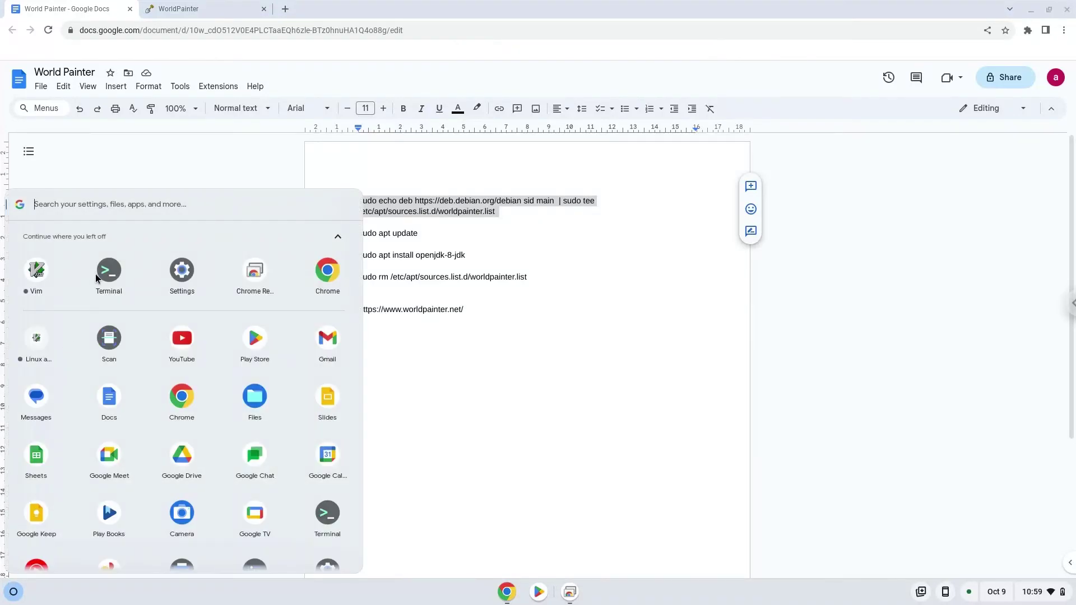
{"action": "left_click", "coordinate": [99, 275]}
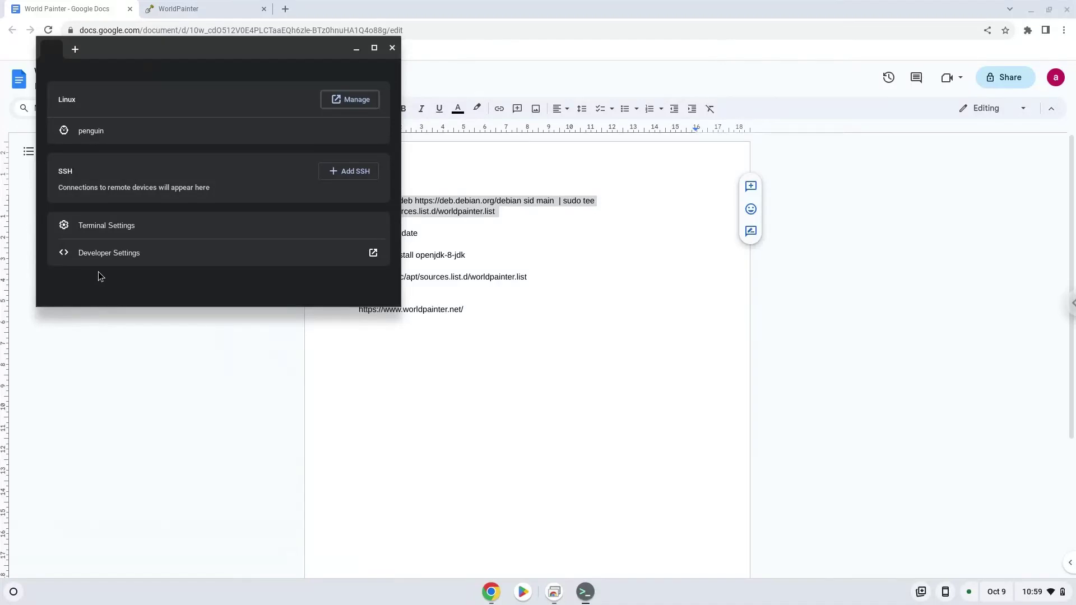
Step: In the penguin container, add the Debian sid source, then paste and run 'sudo apt update'
{"action": "double_click", "coordinate": [236, 48]}
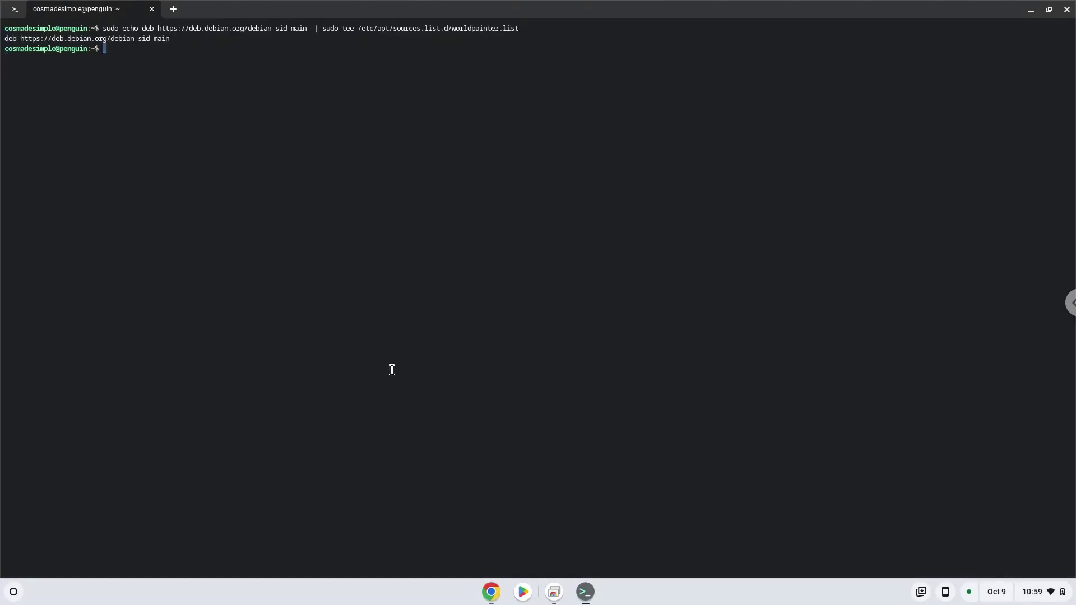
{"action": "left_click", "coordinate": [490, 595]}
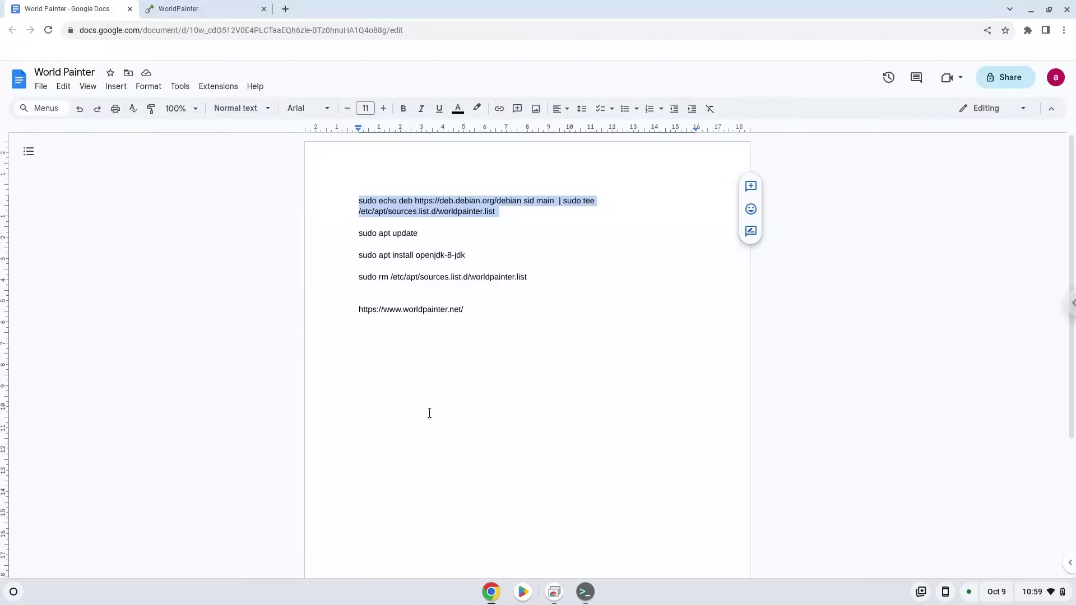
{"action": "triple_click", "coordinate": [368, 233]}
{"action": "right_click", "coordinate": [367, 233]}
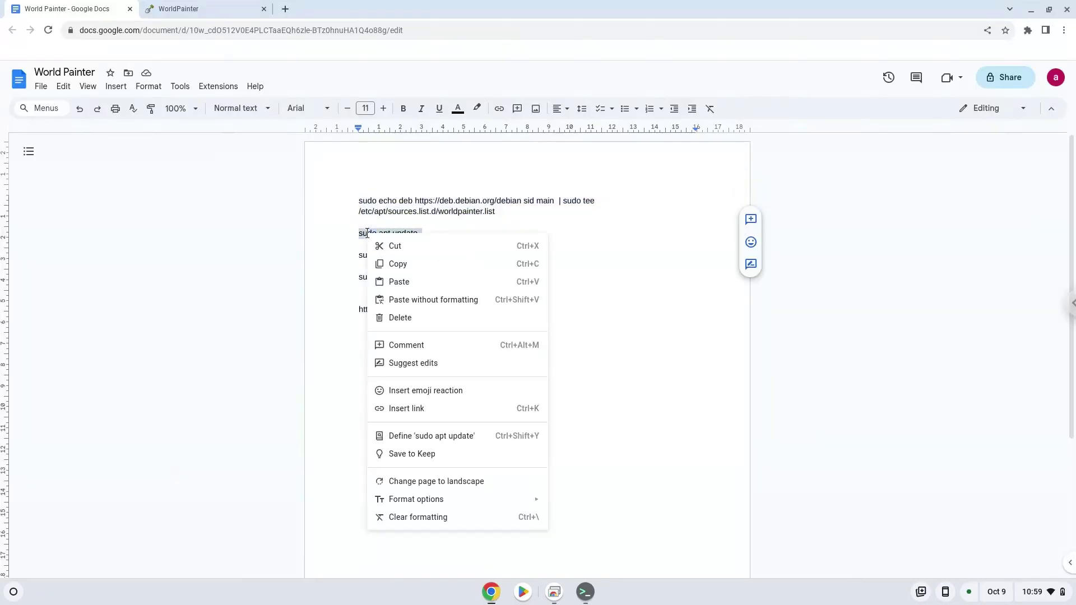
{"action": "left_click", "coordinate": [391, 263]}
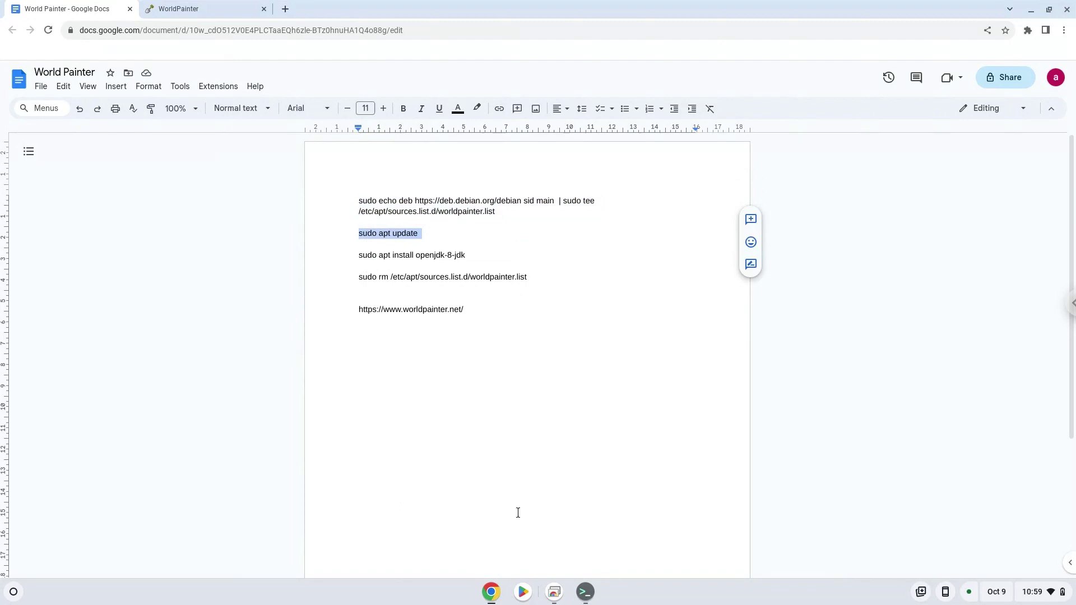
{"action": "left_click", "coordinate": [592, 593]}
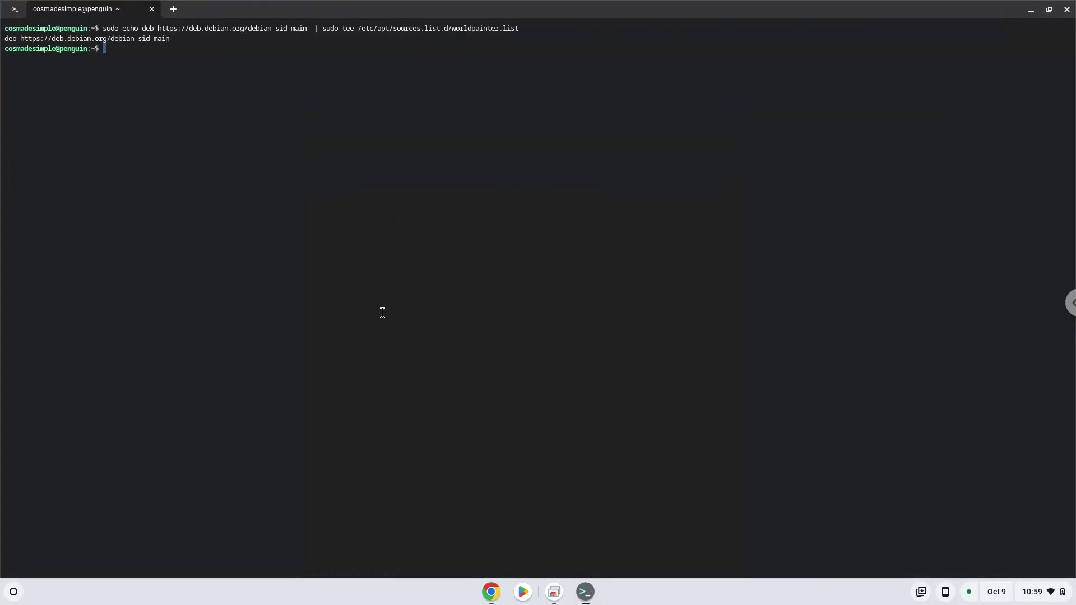
{"action": "key", "text": "ctrl+shift+v"}
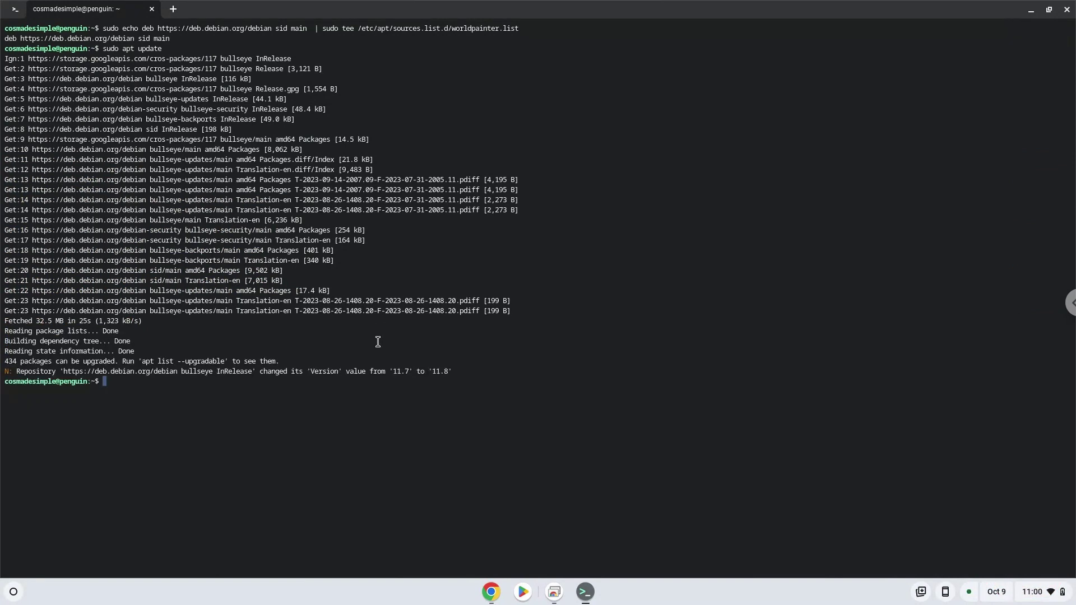
Step: Copy 'sudo apt install openjdk-8-jdk' from the doc and paste it into the terminal
{"action": "left_click", "coordinate": [492, 592]}
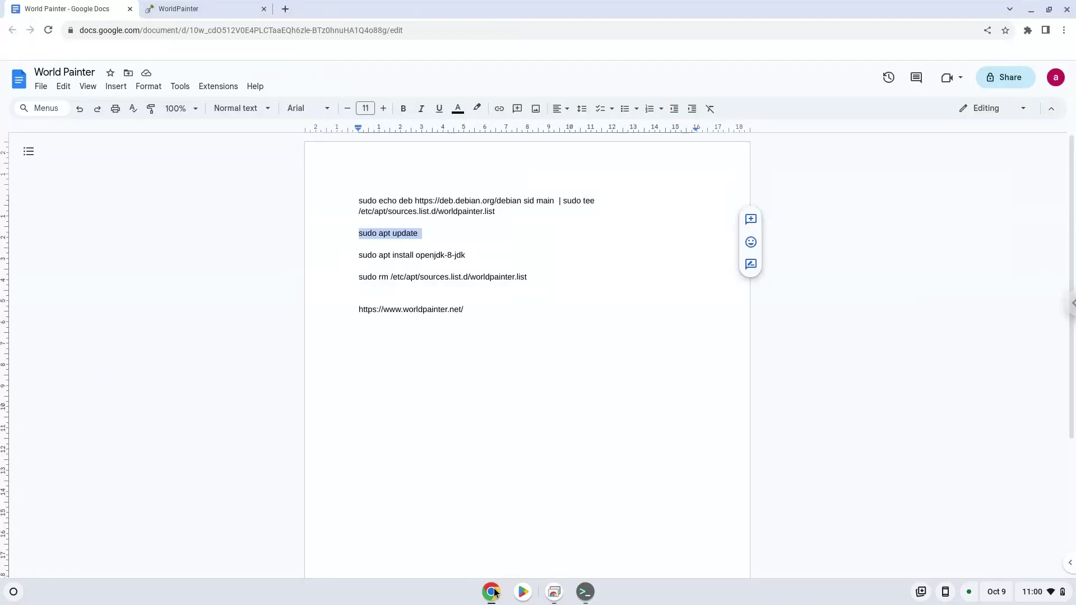
{"action": "triple_click", "coordinate": [405, 255]}
{"action": "right_click", "coordinate": [405, 255]}
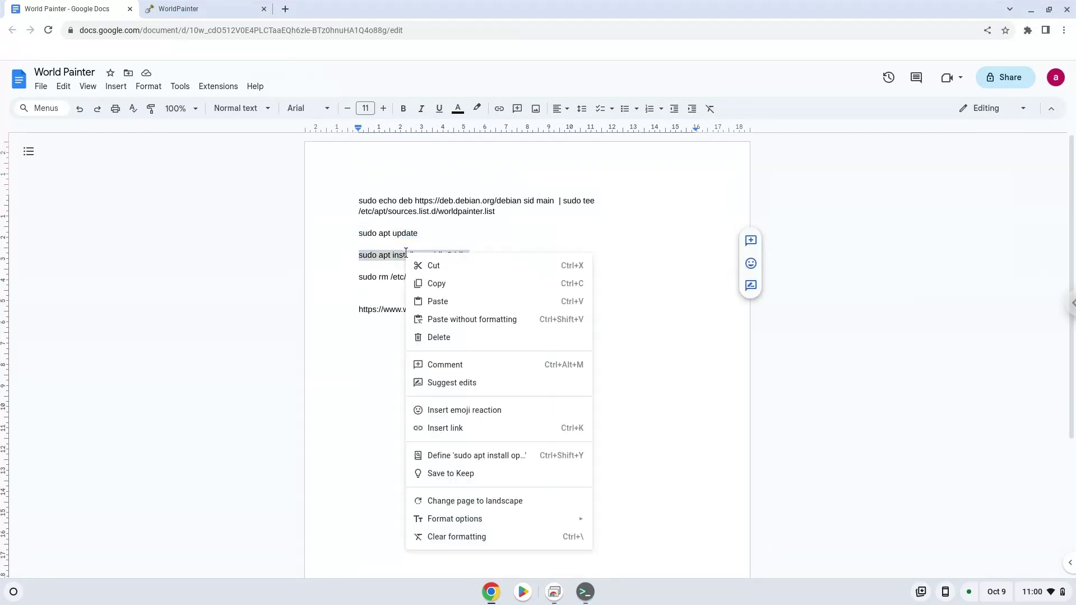
{"action": "left_click", "coordinate": [437, 285]}
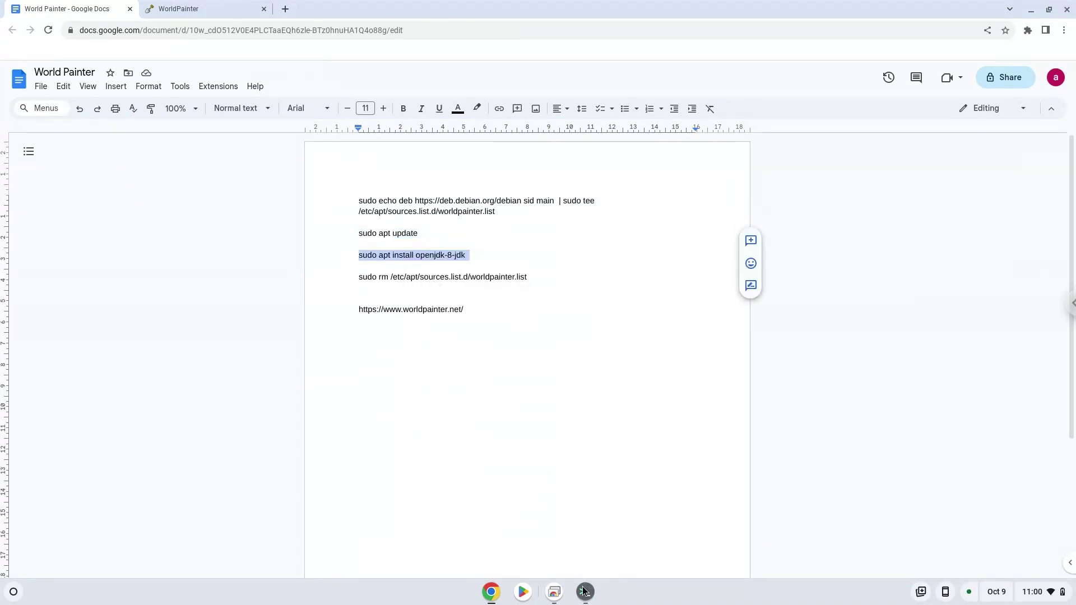
{"action": "left_click", "coordinate": [586, 593]}
{"action": "right_click", "coordinate": [460, 420]}
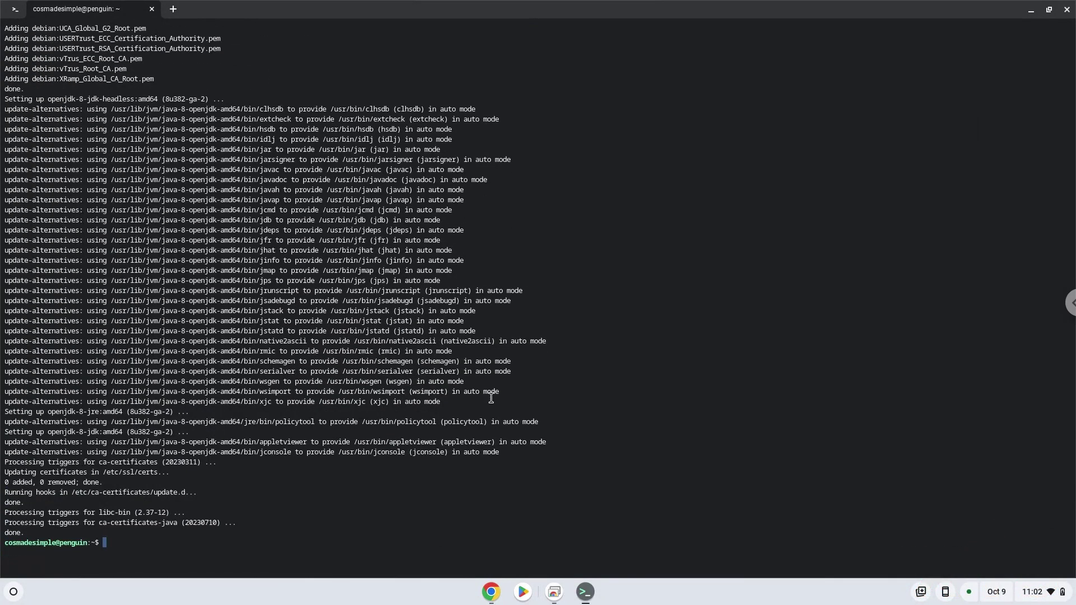
Step: Run 'sudo rm /etc/apt/sources.list.d/worldpainter.list' from the doc, then close and leave Terminal
{"action": "left_click", "coordinate": [491, 592]}
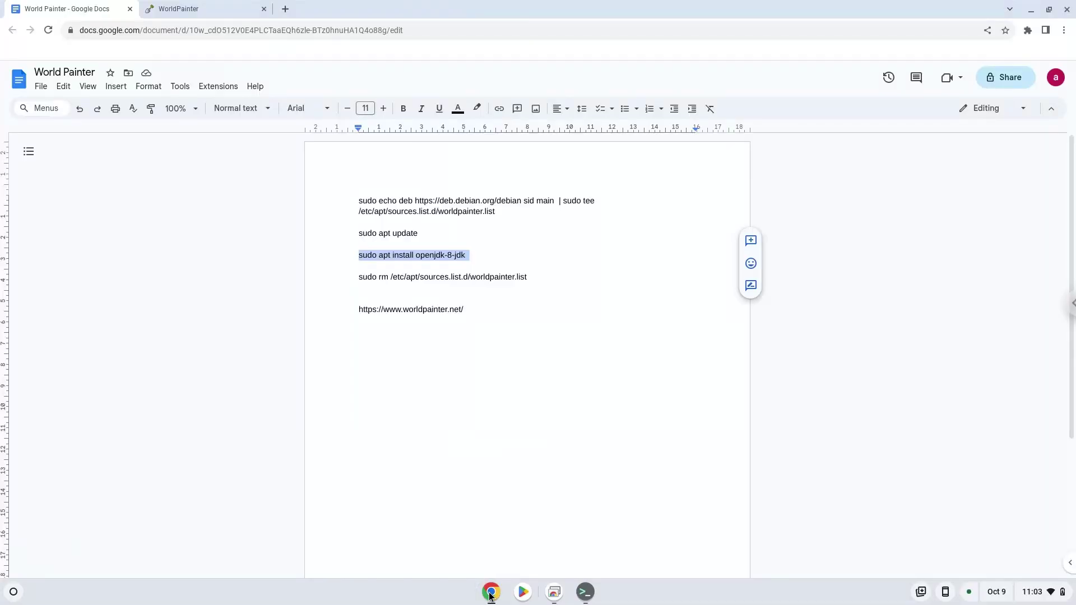
{"action": "triple_click", "coordinate": [399, 276]}
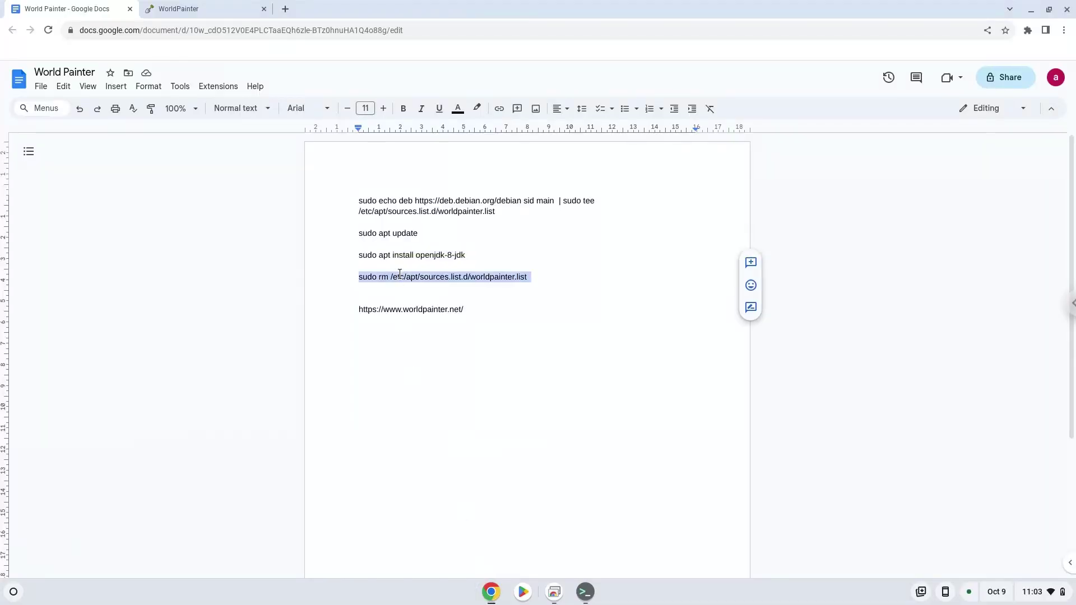
{"action": "right_click", "coordinate": [399, 276]}
{"action": "left_click", "coordinate": [427, 305]}
{"action": "left_click", "coordinate": [585, 592]}
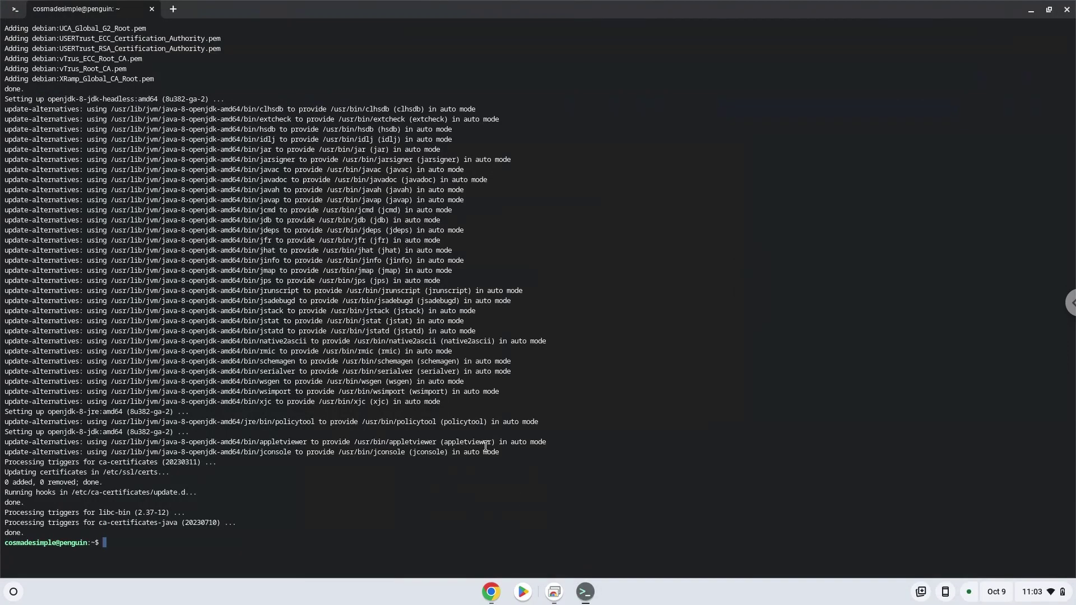
{"action": "right_click", "coordinate": [473, 433]}
{"action": "key", "text": "Return"}
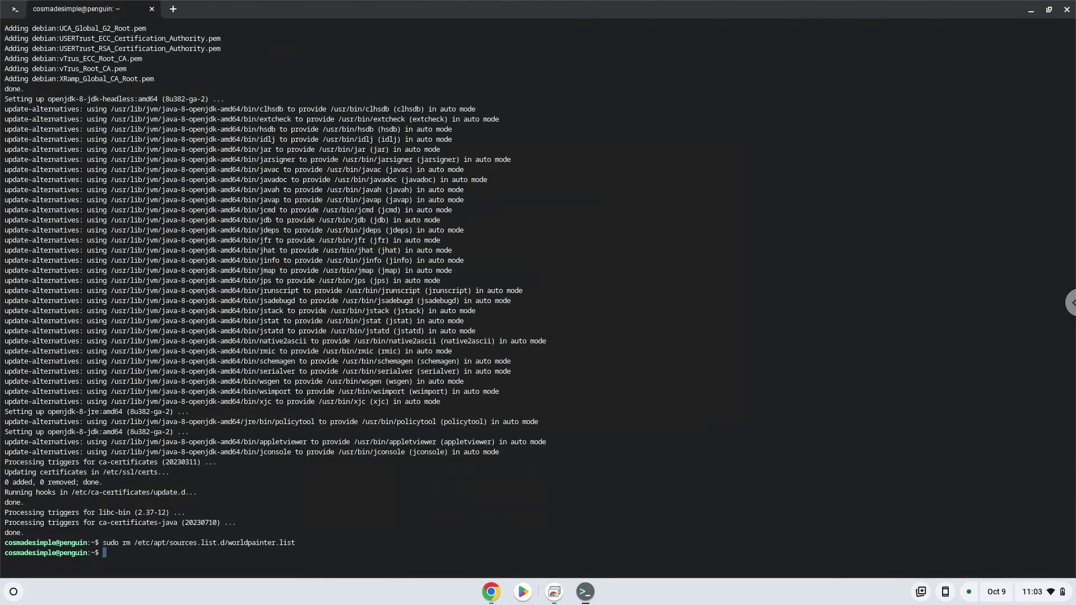
{"action": "left_click", "coordinate": [1069, 10]}
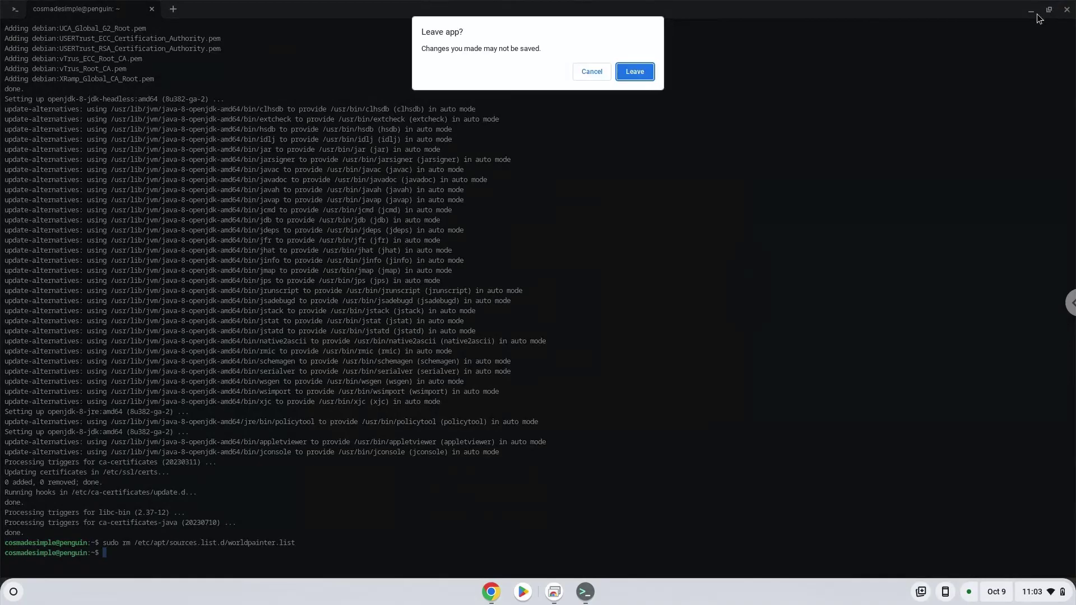
{"action": "left_click", "coordinate": [624, 71]}
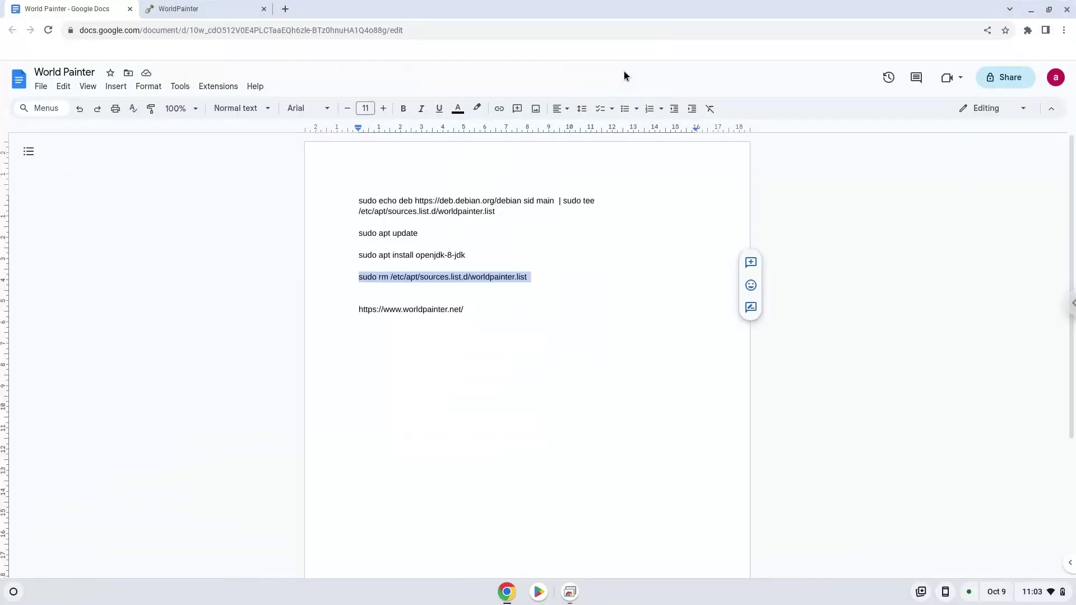
Step: On the WorldPainter website tab, download the Debian DEB package
{"action": "left_click", "coordinate": [210, 9]}
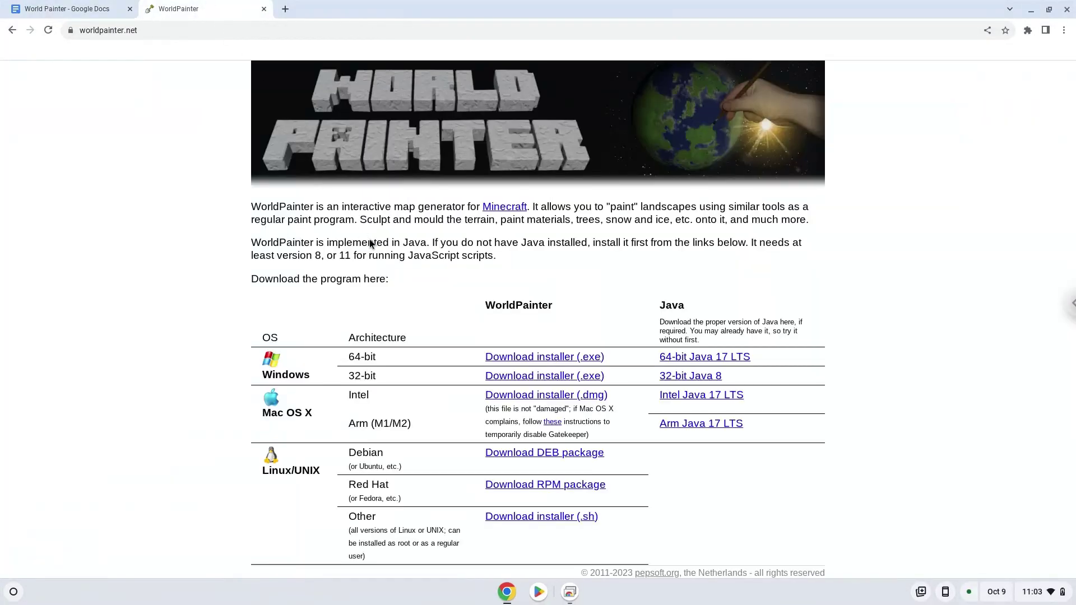
{"action": "left_click", "coordinate": [524, 456]}
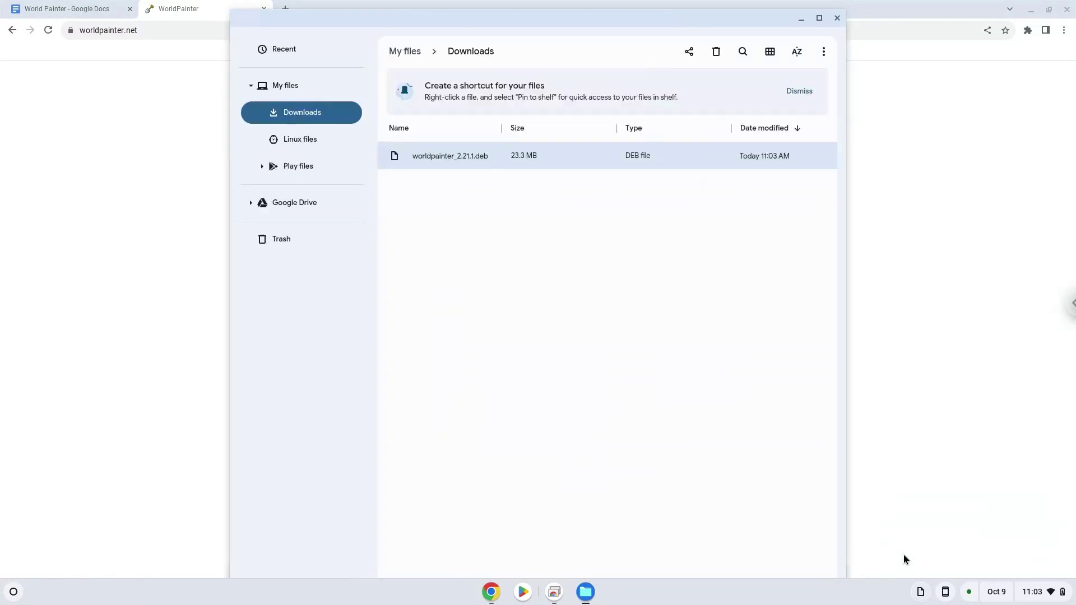
Step: Install worldpainter_2.21.1.deb from Downloads with Linux, acknowledge the notice, and close Files
{"action": "right_click", "coordinate": [443, 161]}
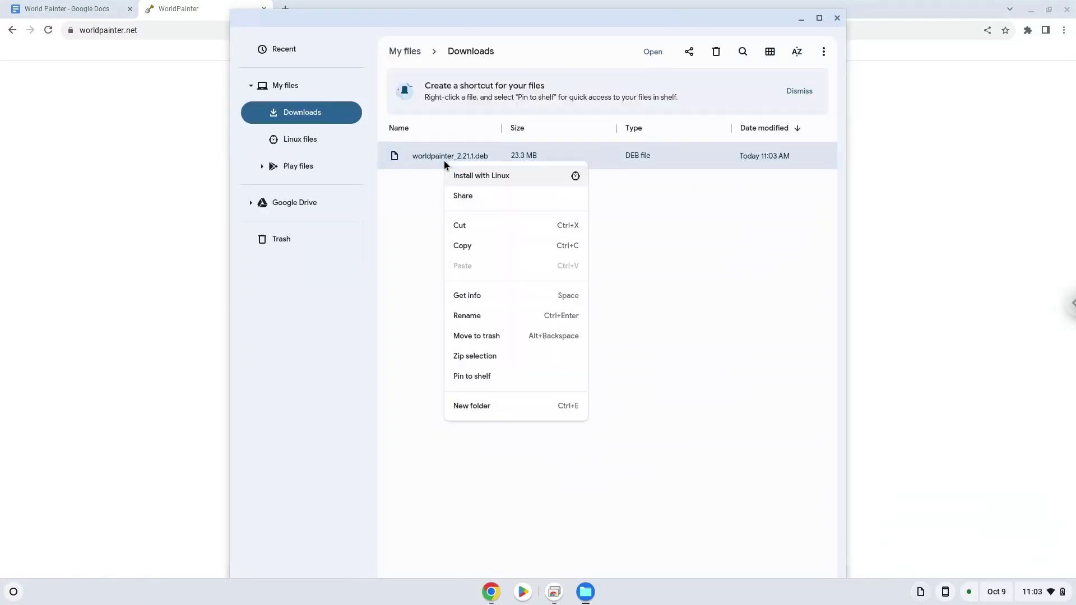
{"action": "left_click", "coordinate": [460, 178]}
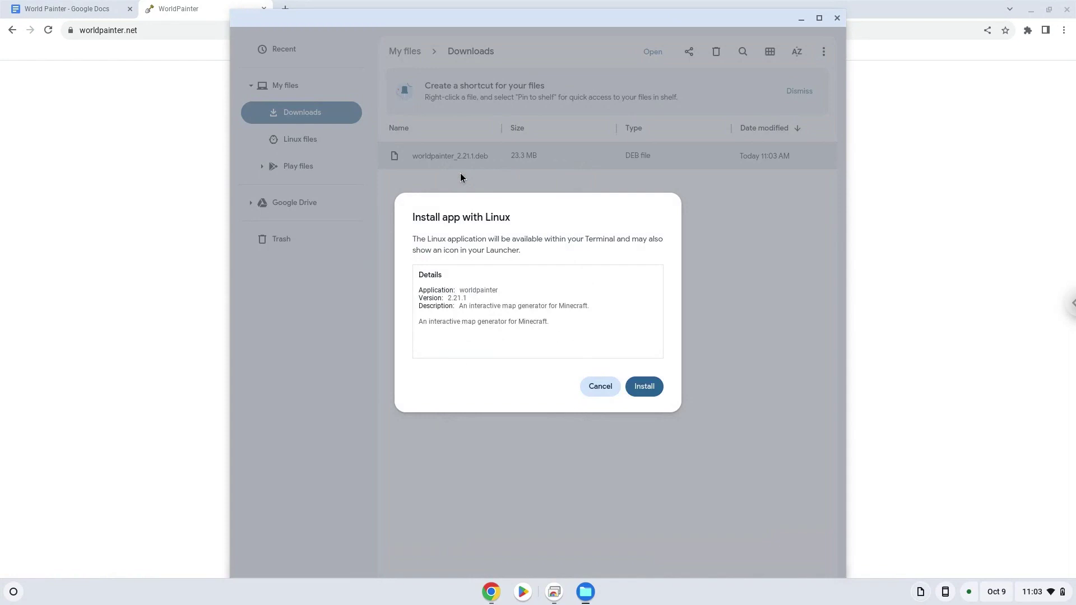
{"action": "left_click", "coordinate": [643, 386]}
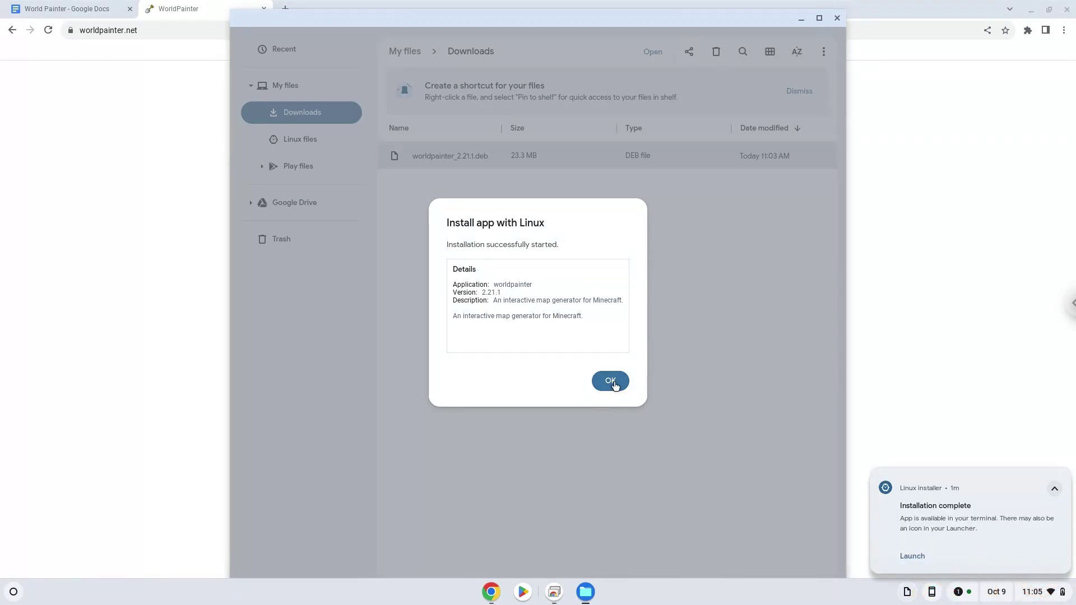
{"action": "left_click", "coordinate": [613, 383]}
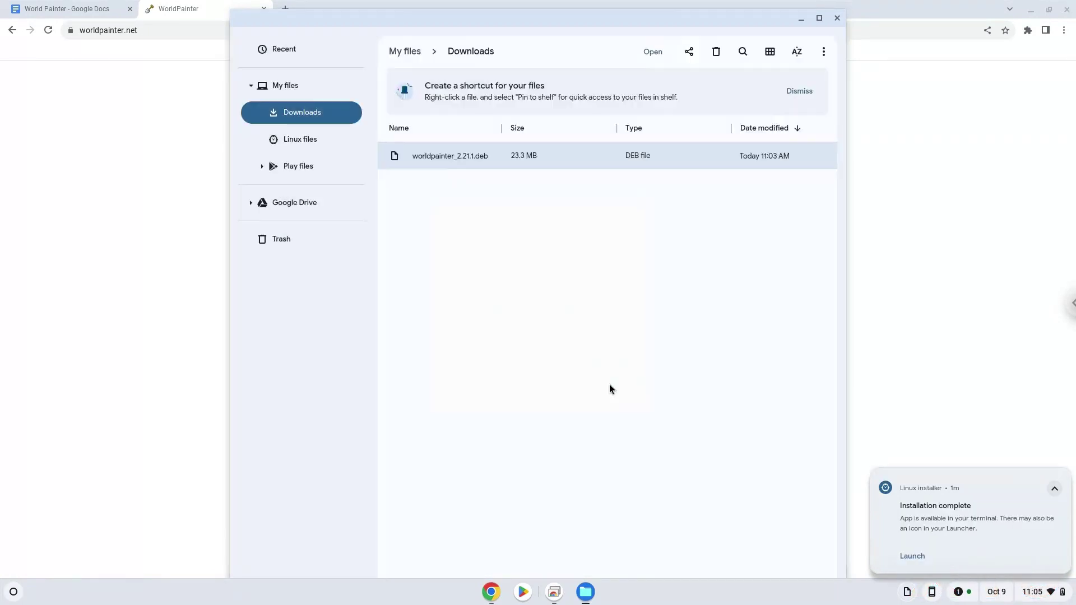
{"action": "left_click", "coordinate": [838, 19]}
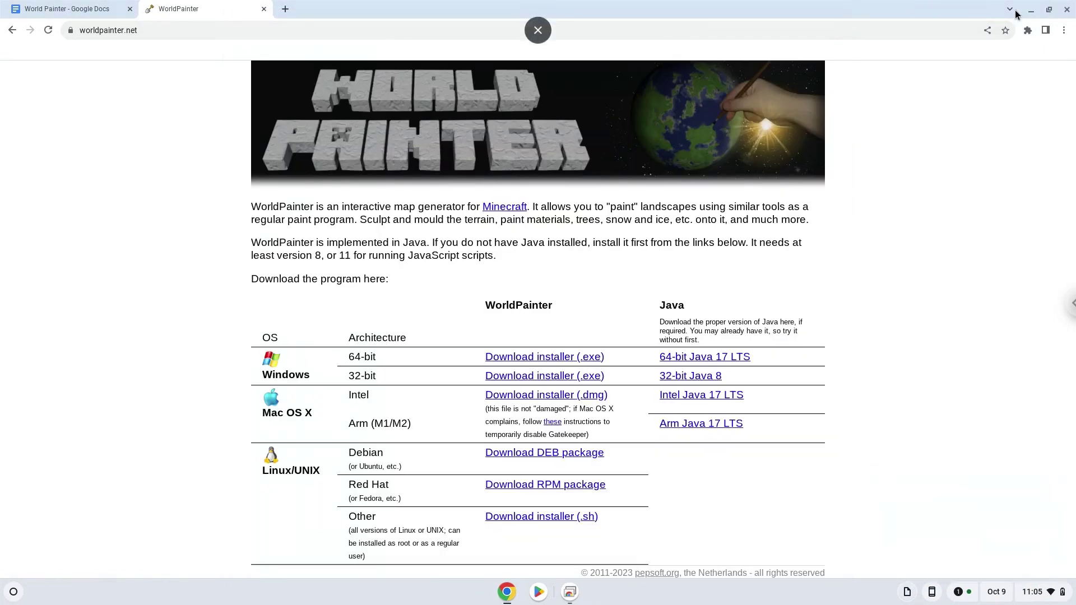
Step: Close Chrome and start WorldPainter from the Launcher's app list
{"action": "left_click", "coordinate": [1067, 10]}
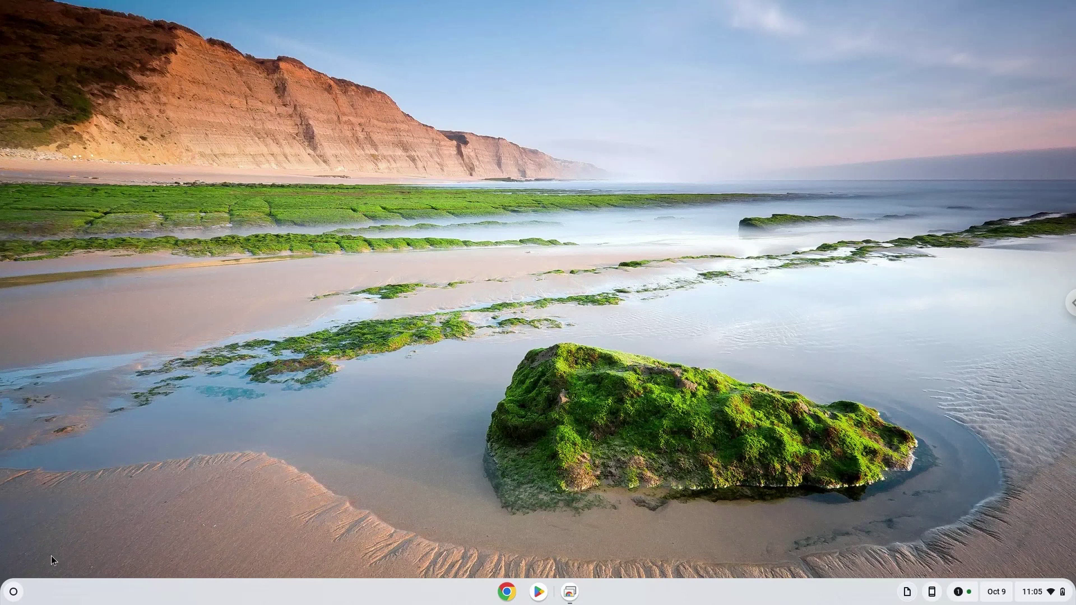
{"action": "left_click", "coordinate": [14, 593]}
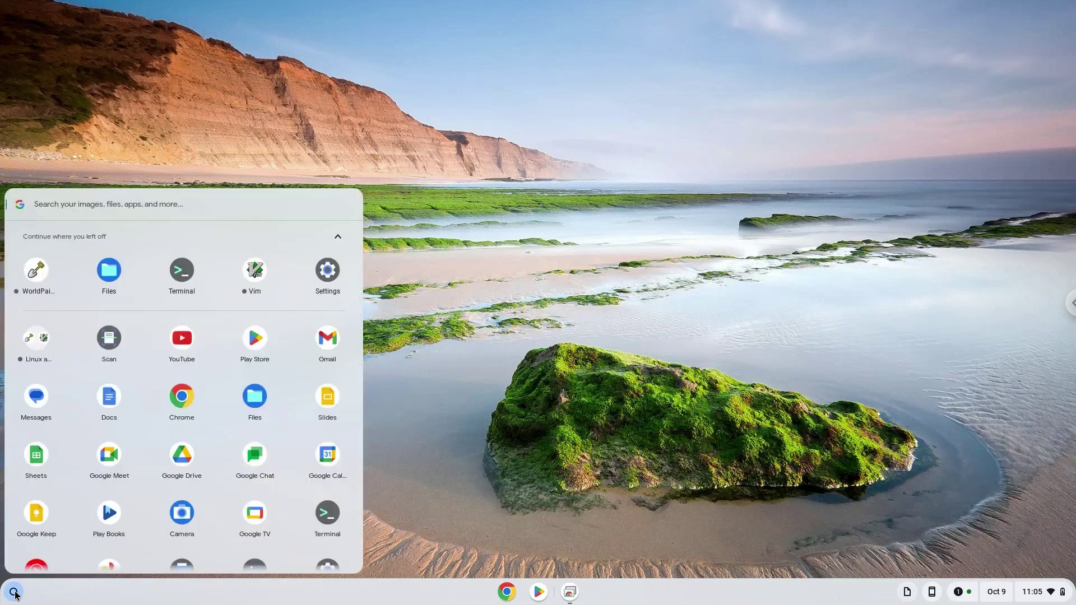
{"action": "left_click", "coordinate": [36, 280]}
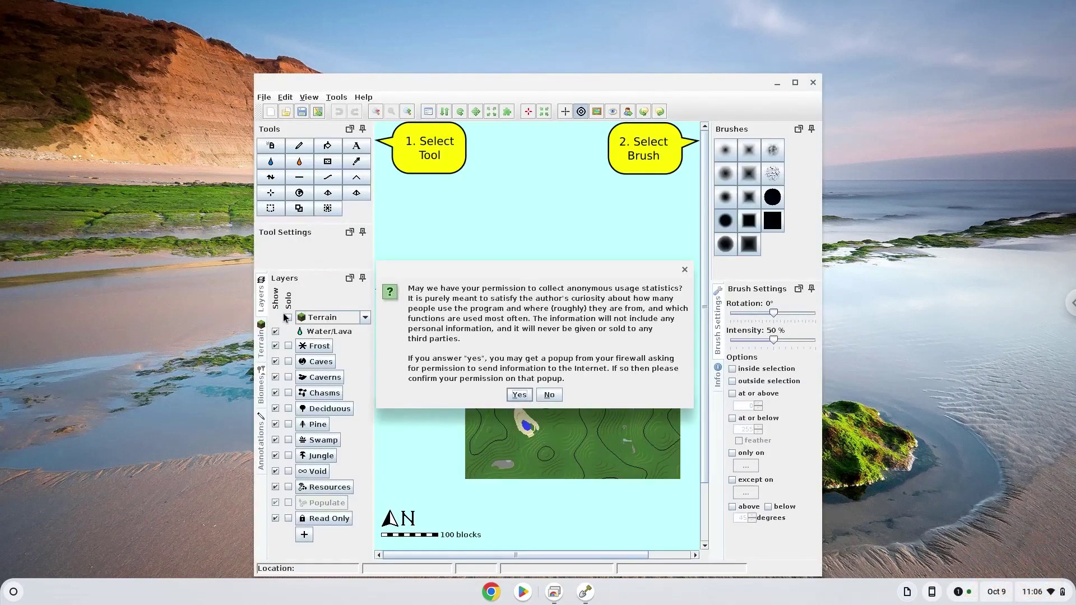
Step: Accept usage statistics, maximize WorldPainter, and show Help > About with version 2.21.1
{"action": "left_click", "coordinate": [519, 394]}
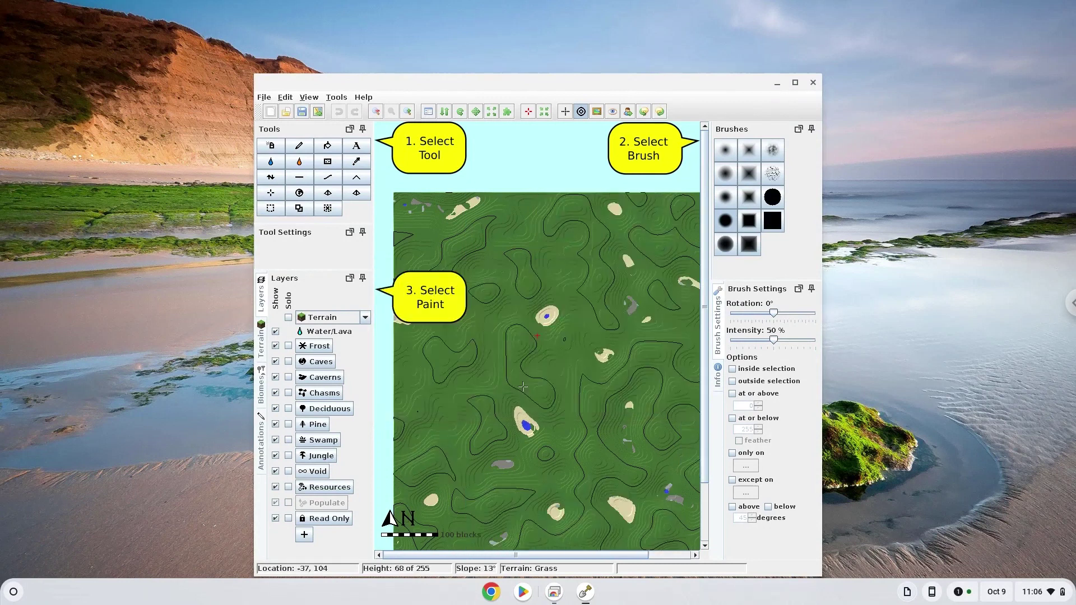
{"action": "left_click", "coordinate": [798, 82]}
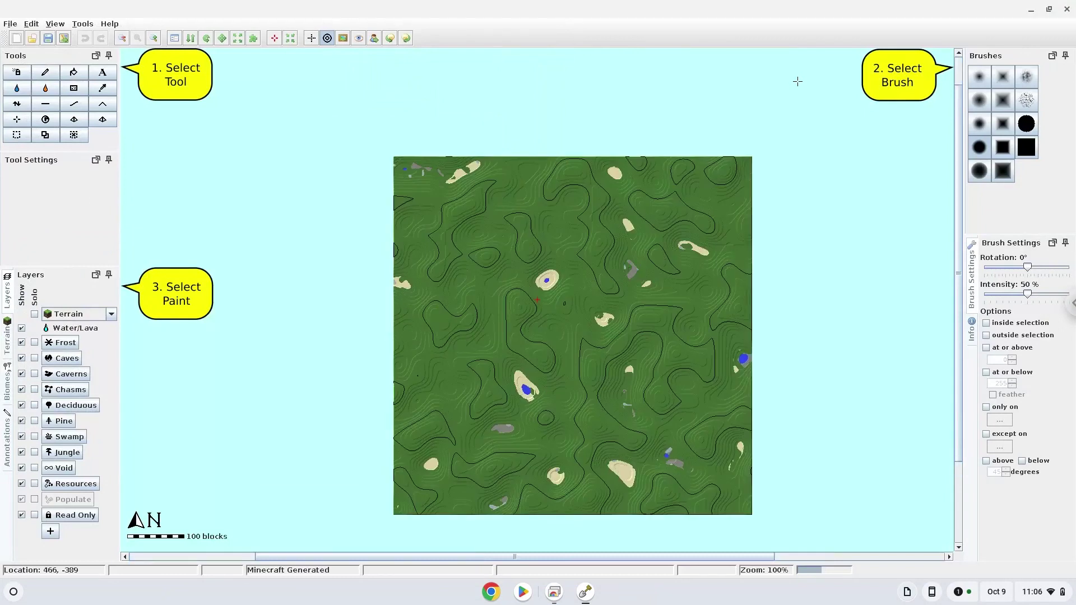
{"action": "left_click", "coordinate": [111, 23]}
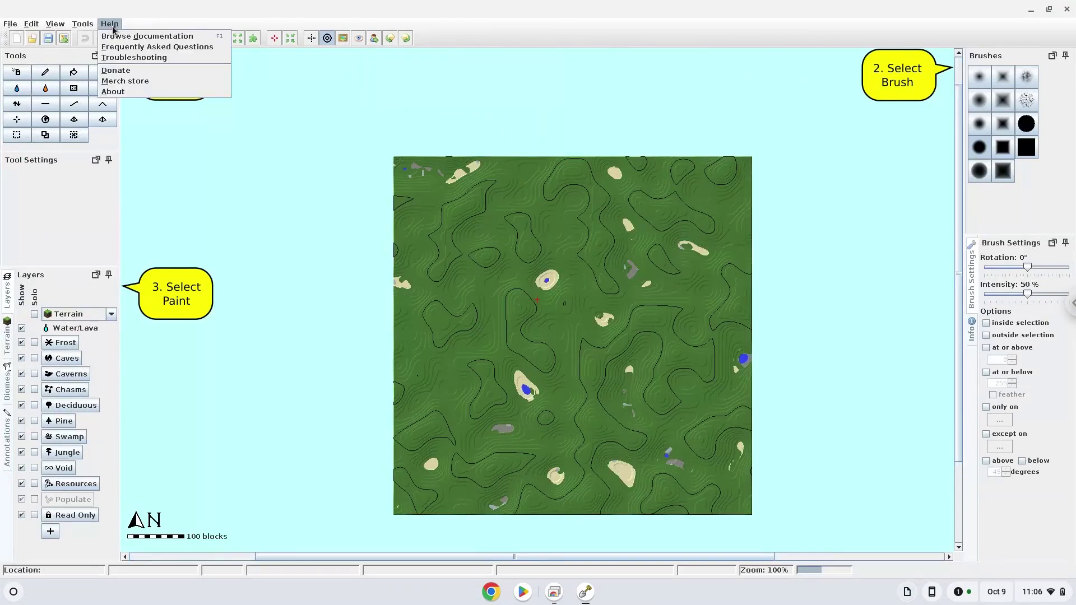
{"action": "left_click", "coordinate": [115, 91]}
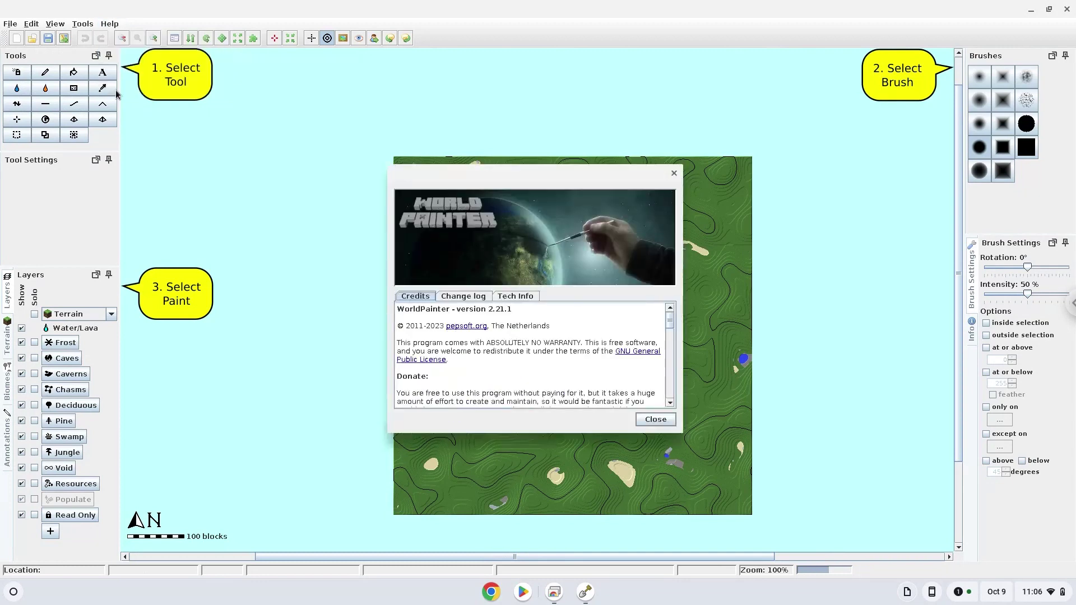